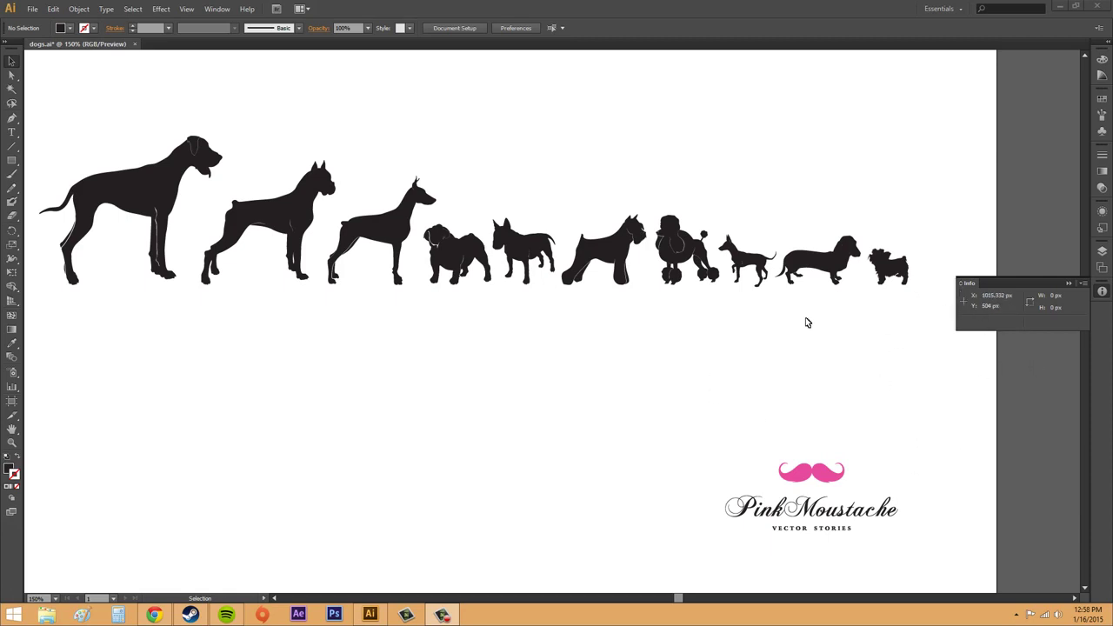
Find the Info entry among the available panels, then collapse and reopen the Info panel
click(709, 387)
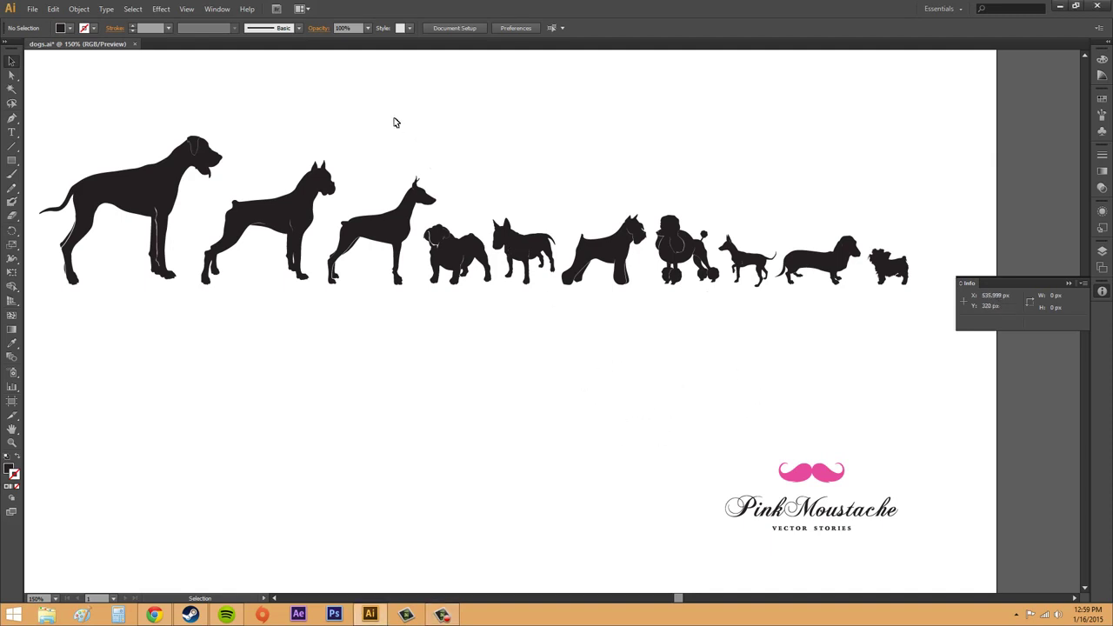
click(217, 9)
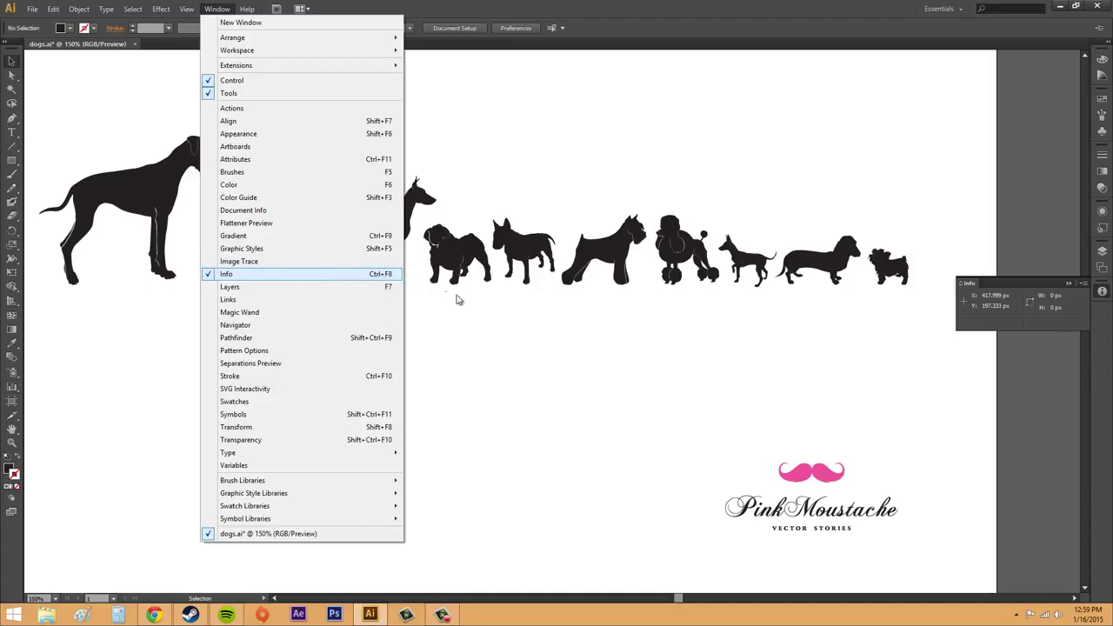
click(532, 356)
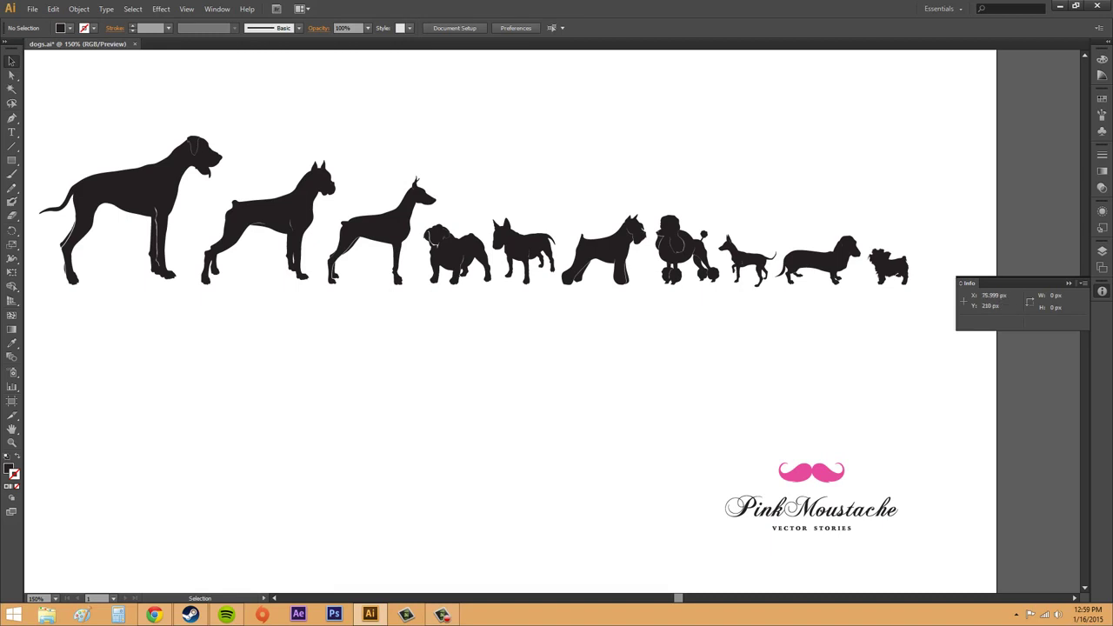
click(1101, 295)
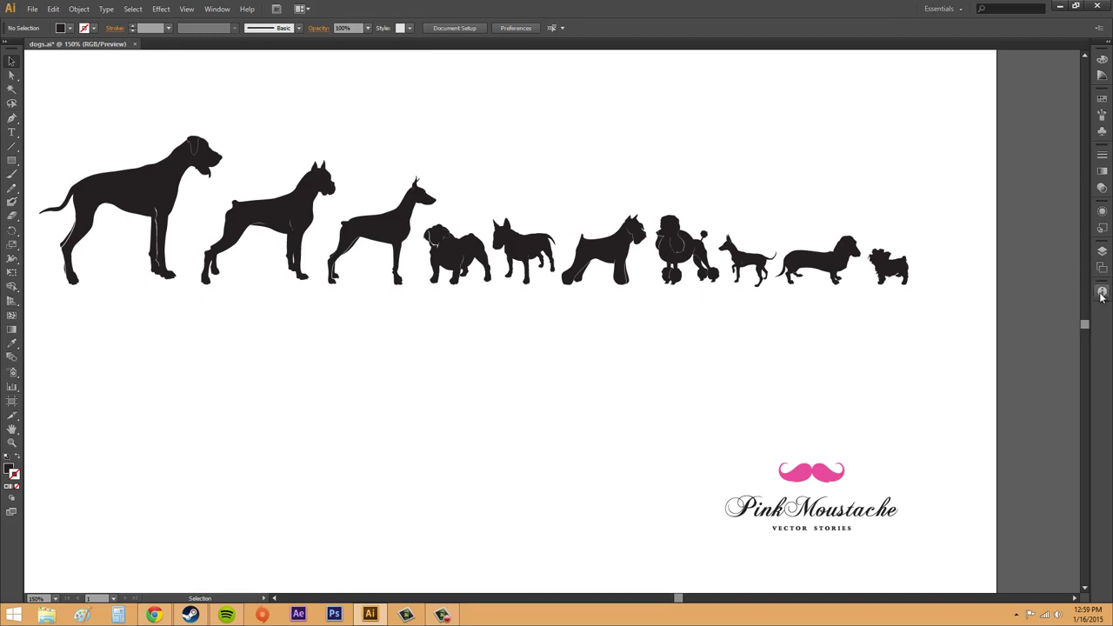
click(1101, 295)
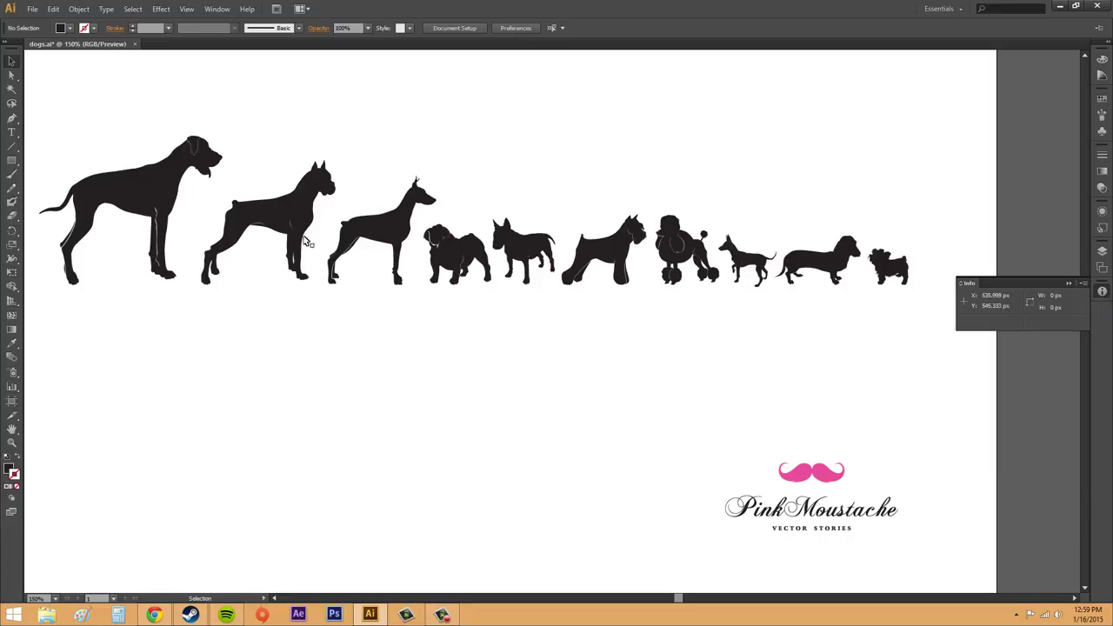
Select the schnauzer silhouette left of the poodle, examine its position and size in the Info panel, and deselect it
click(13, 61)
click(590, 249)
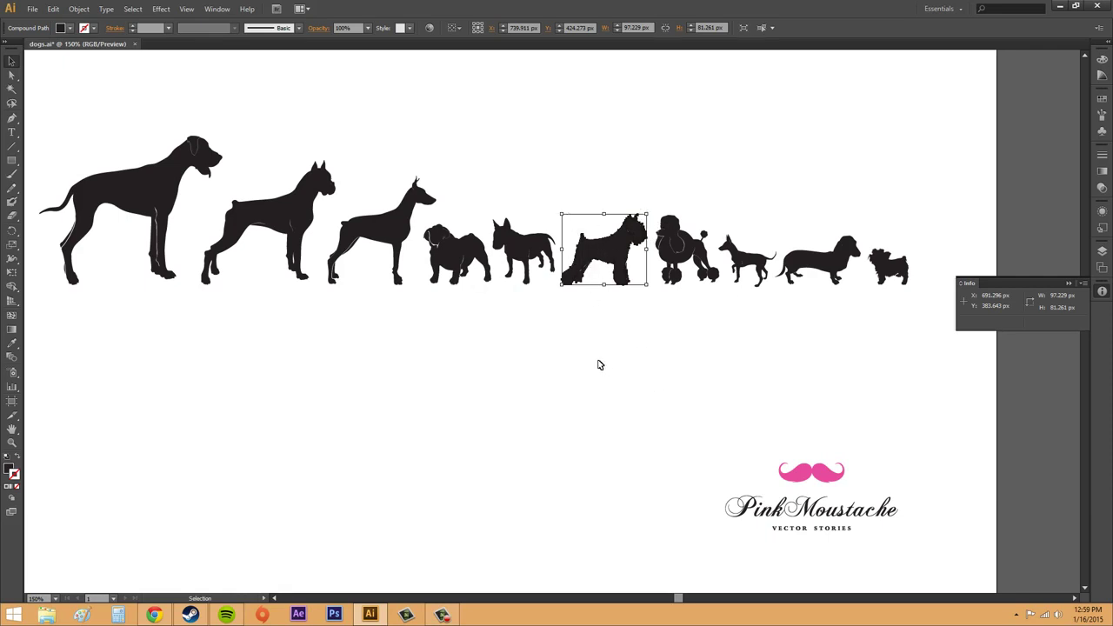
click(684, 375)
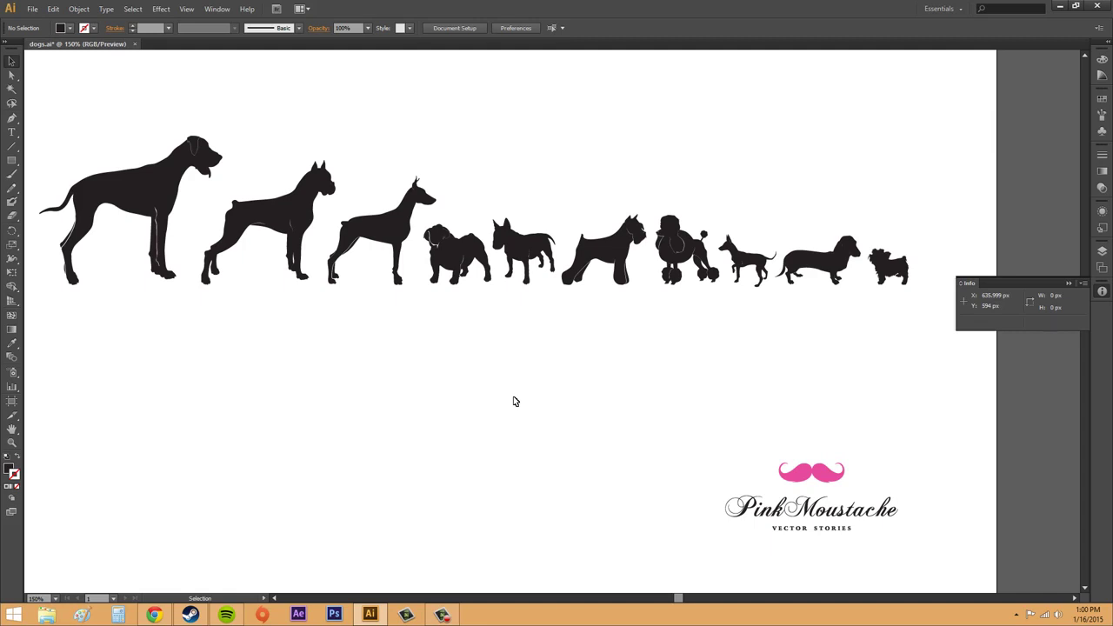
Compare the Info panel's dimensions for the schnauzer silhouette alone and for the schnauzer and poodle selected together
click(585, 277)
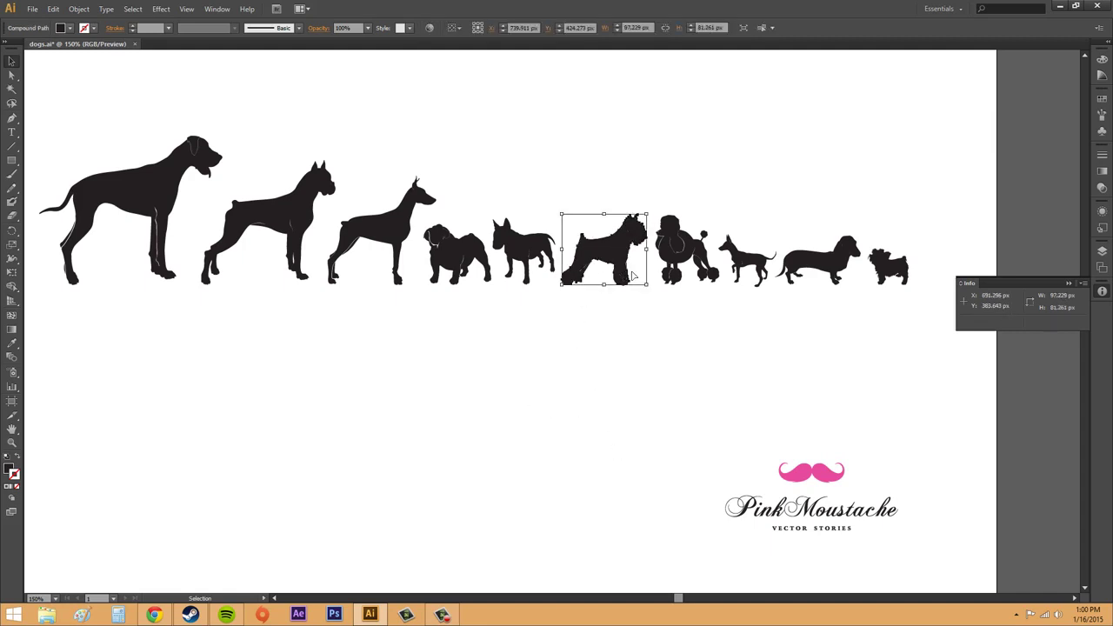
shift+click(683, 257)
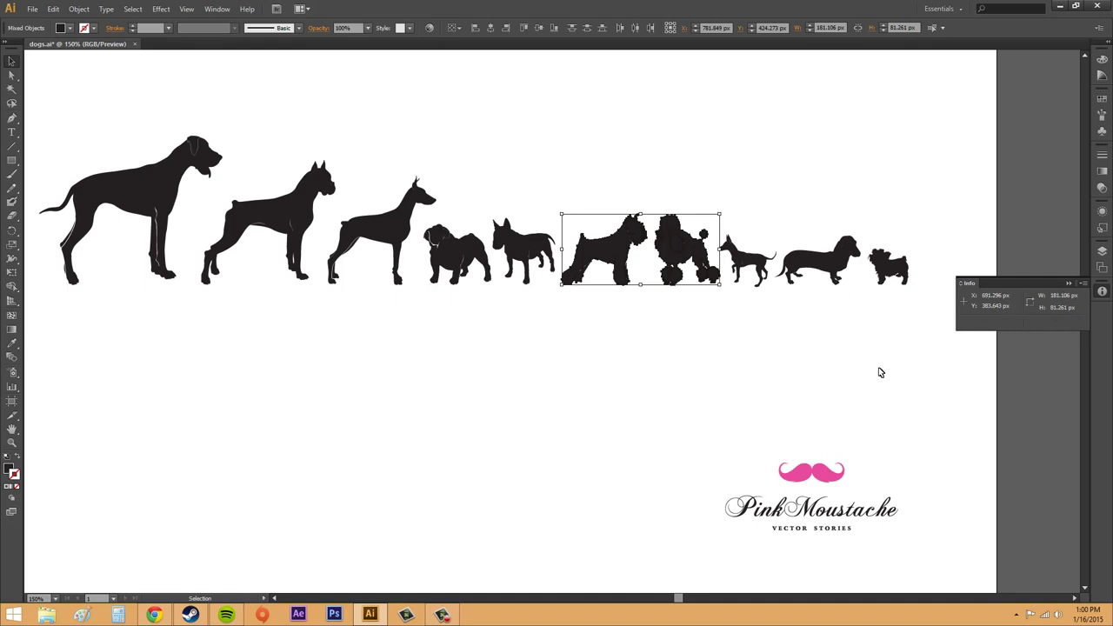
click(679, 347)
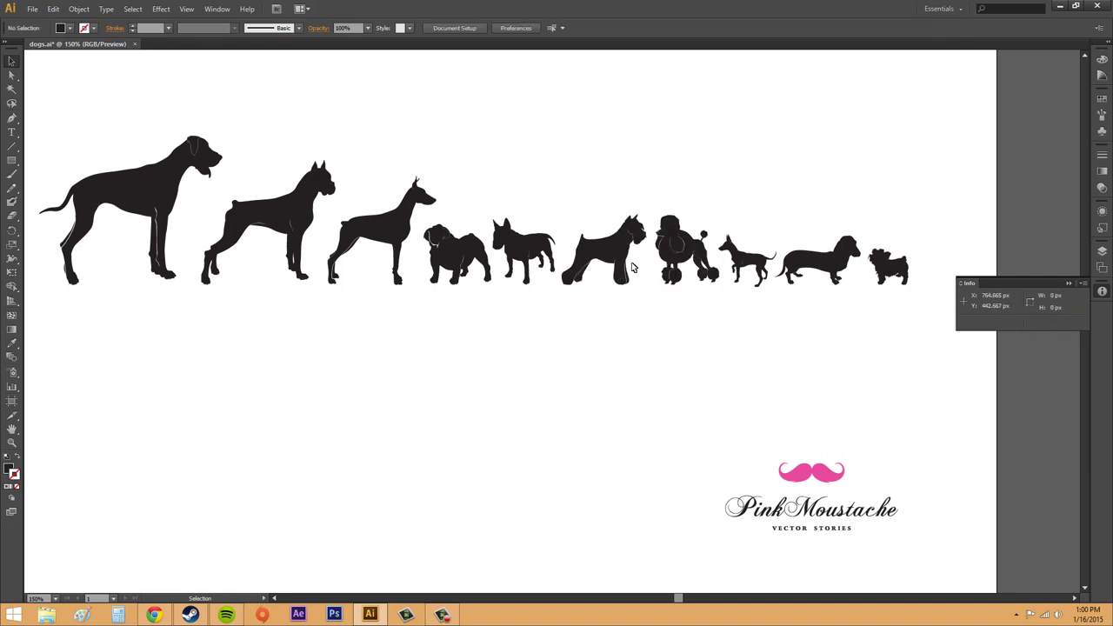
click(616, 240)
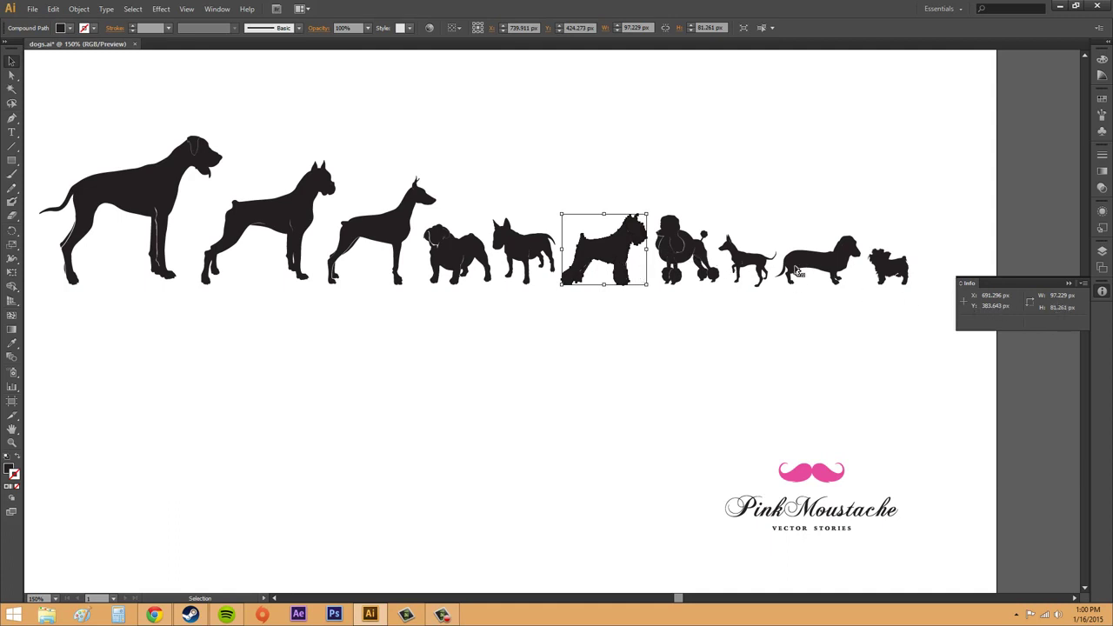
shift+click(690, 251)
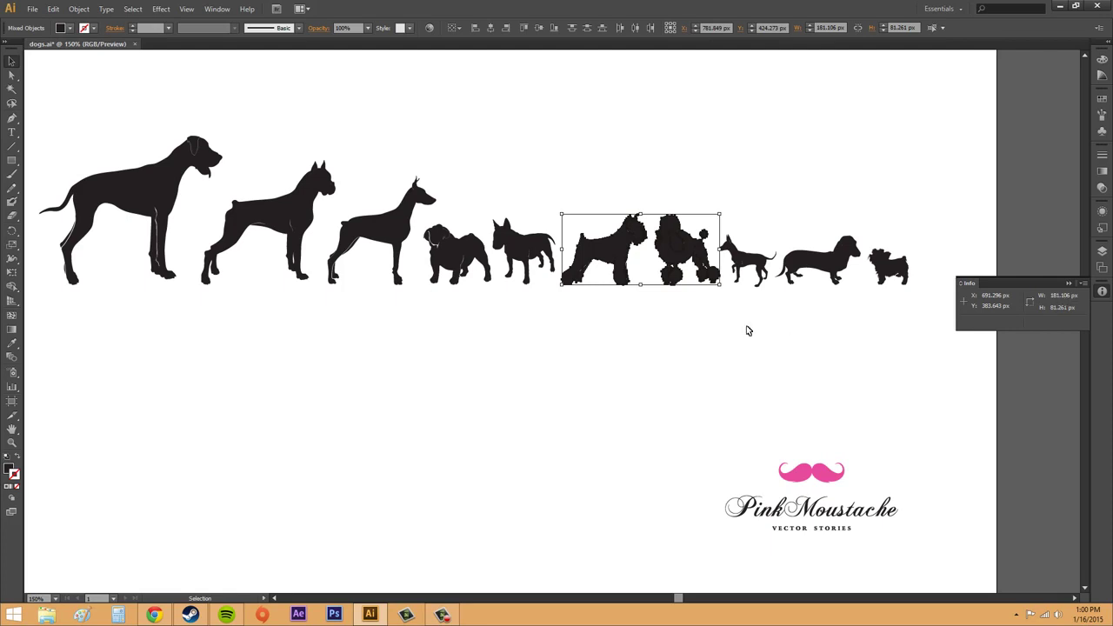
click(609, 351)
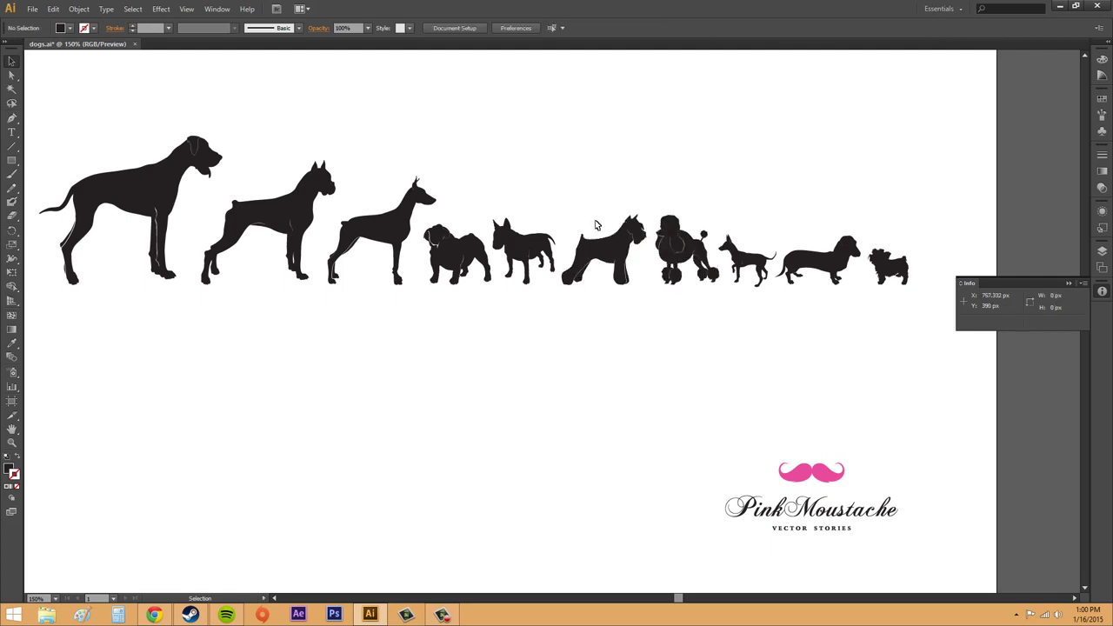
click(598, 247)
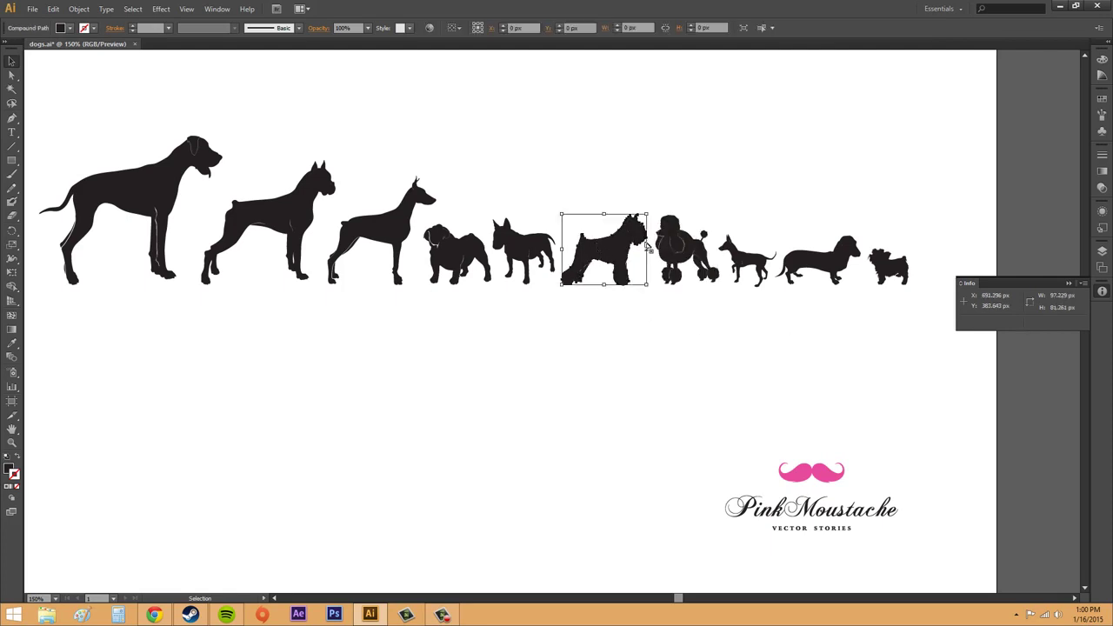
shift+click(694, 249)
click(693, 367)
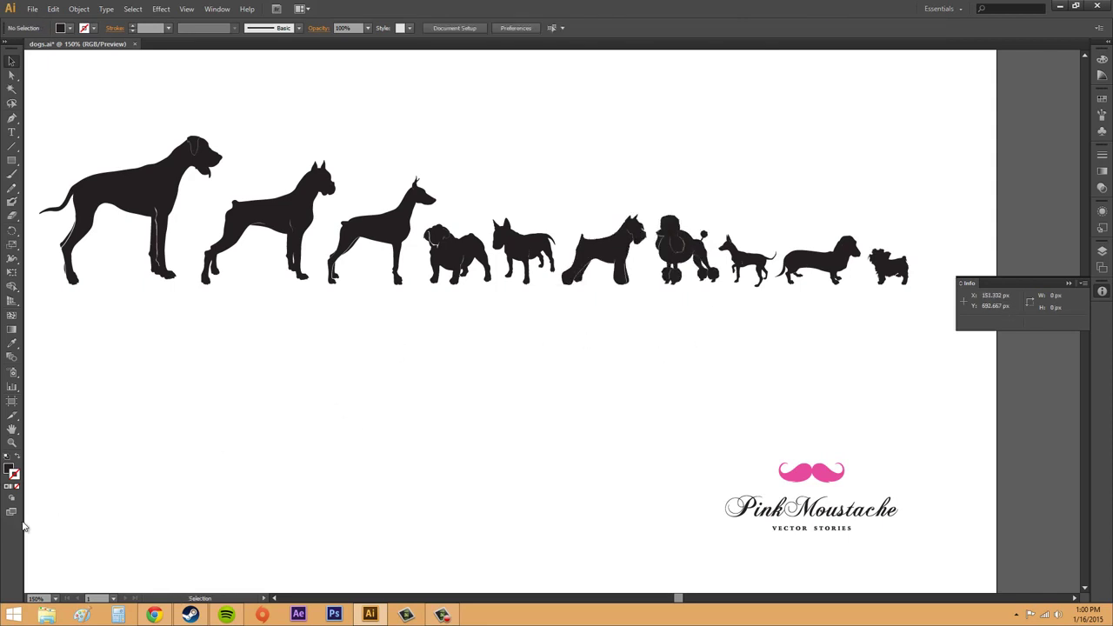
Check the current zoom level in the Info panel with the Zoom tool and return to the Selection tool
click(11, 442)
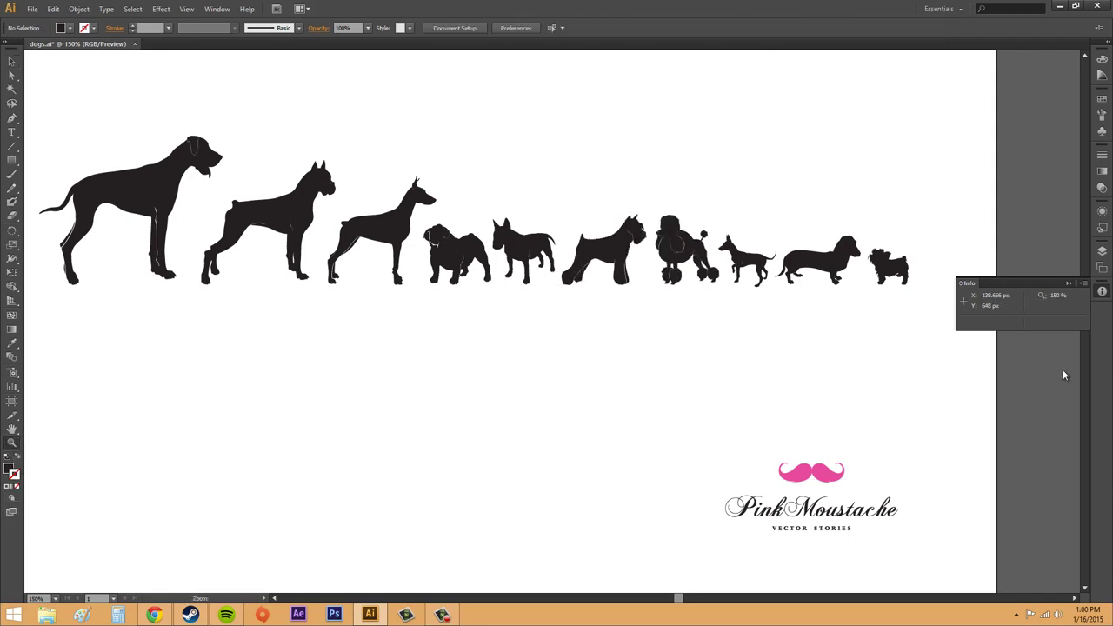
click(11, 60)
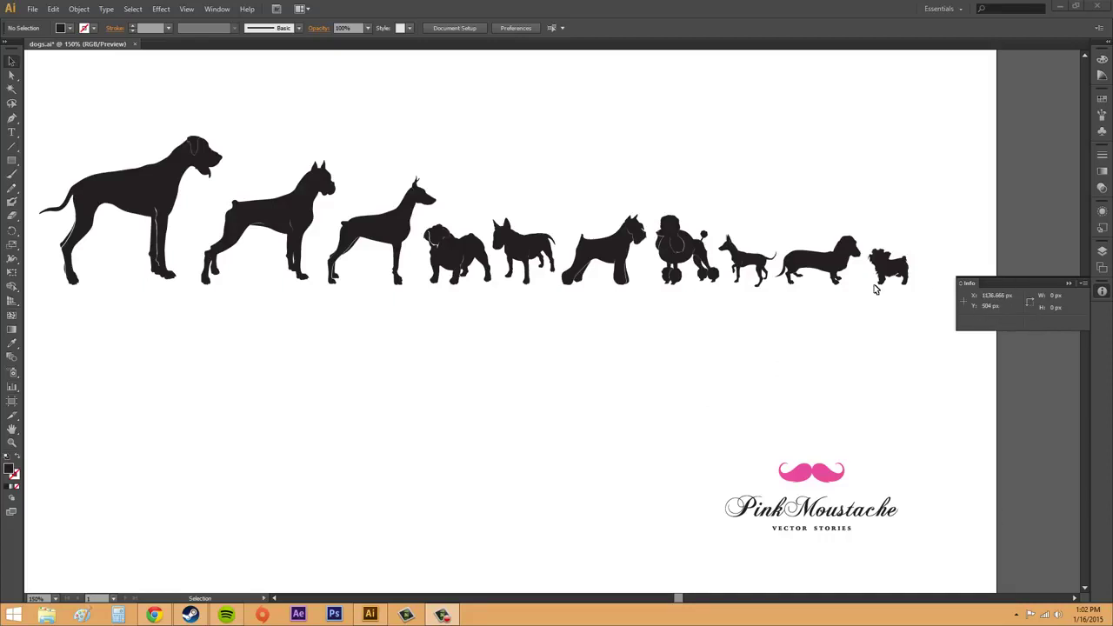
Try scaling the poodle freehand with the Scale tool to check its width and height percentages, and undo the scaling
click(684, 257)
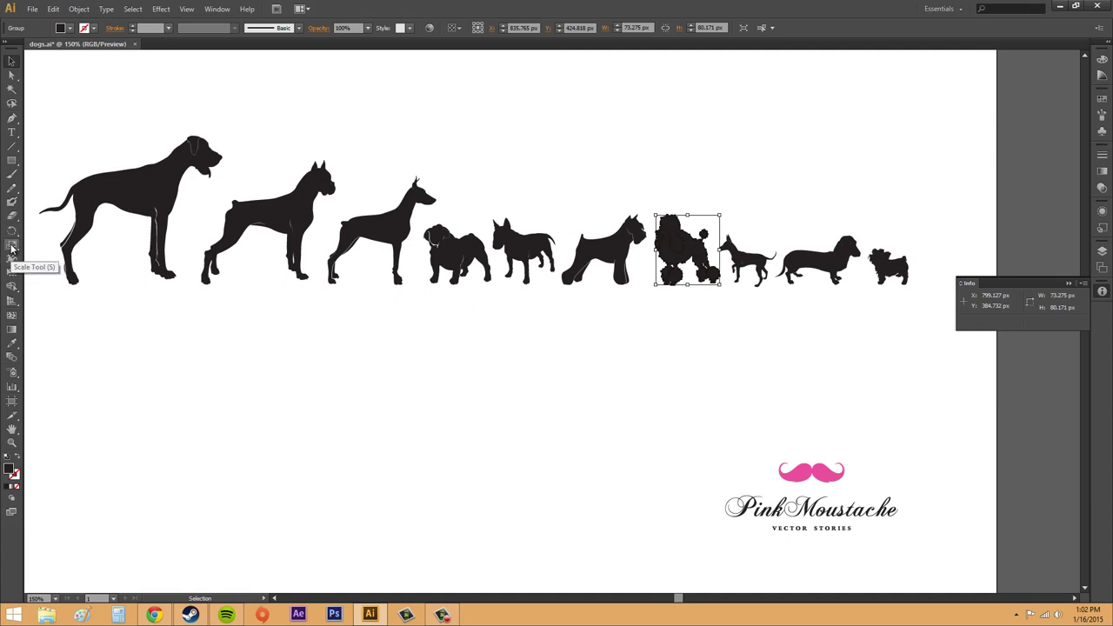
click(11, 247)
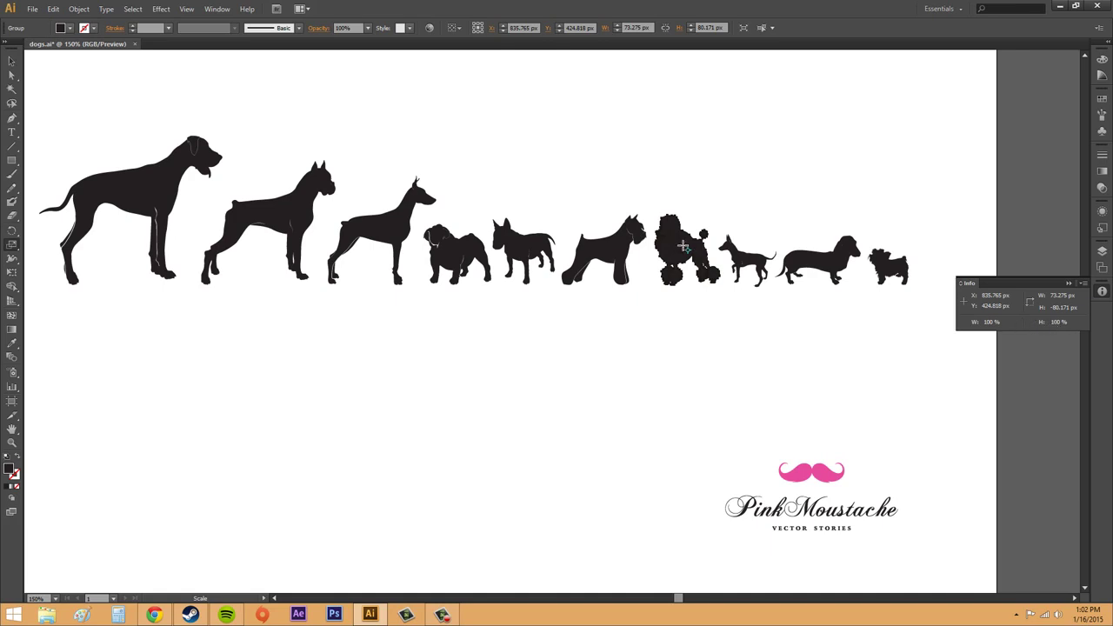
drag(684, 246, 641, 260)
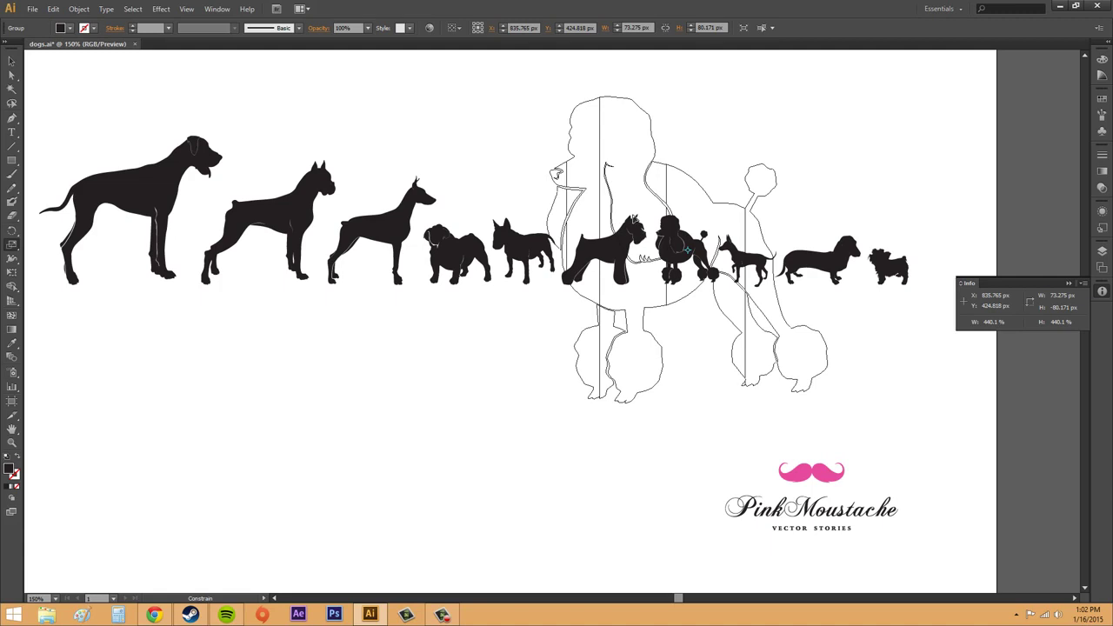
drag(642, 259, 666, 233)
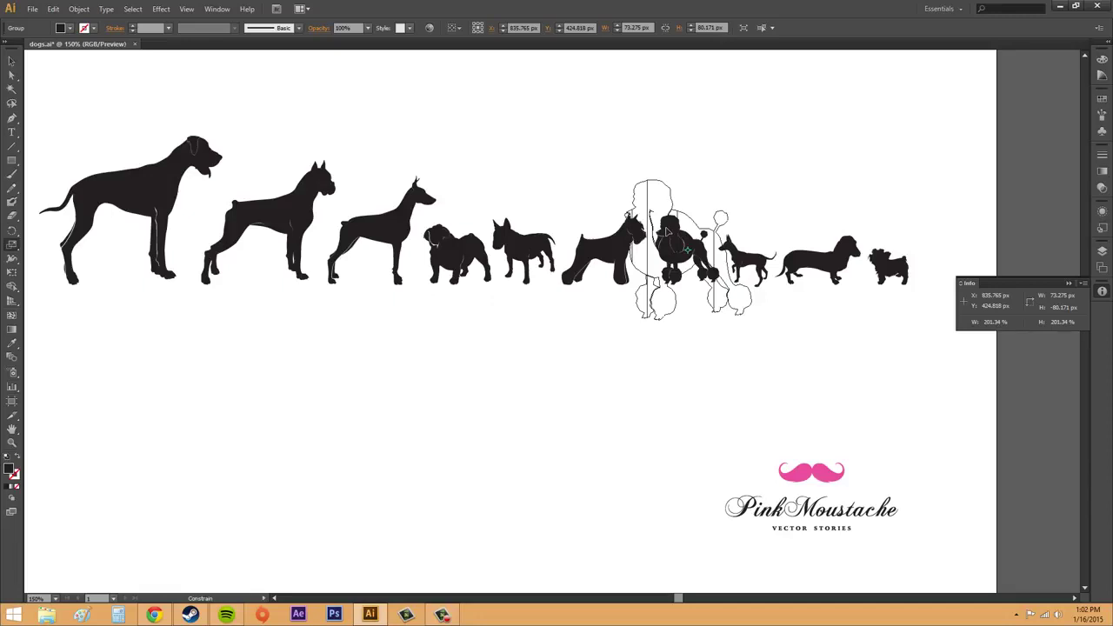
drag(668, 232, 664, 225)
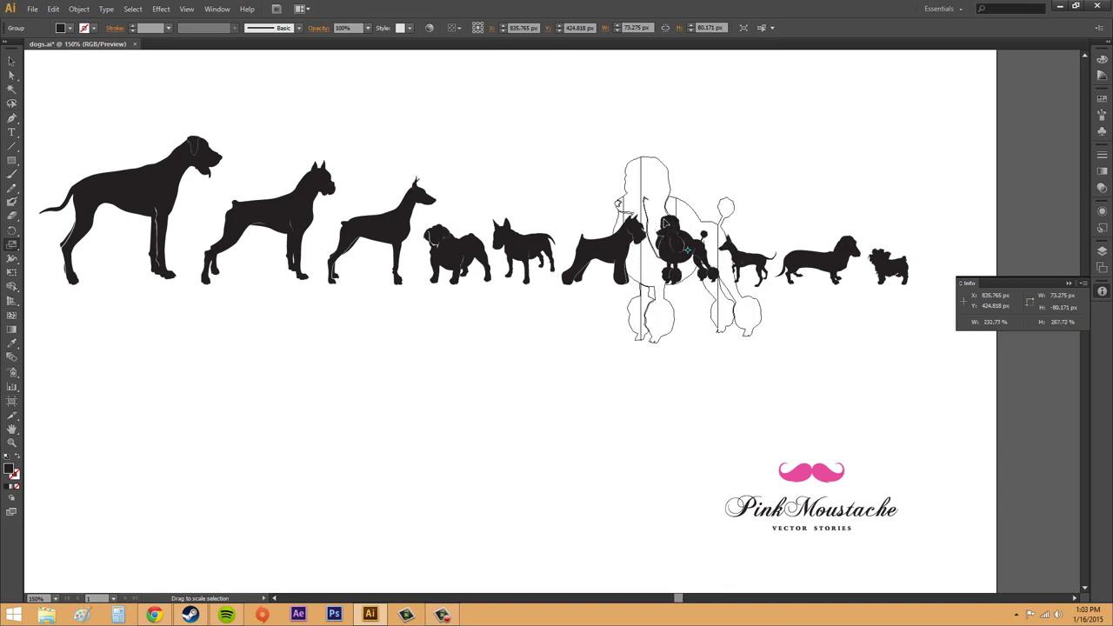
drag(665, 217, 664, 218)
key(ctrl+z)
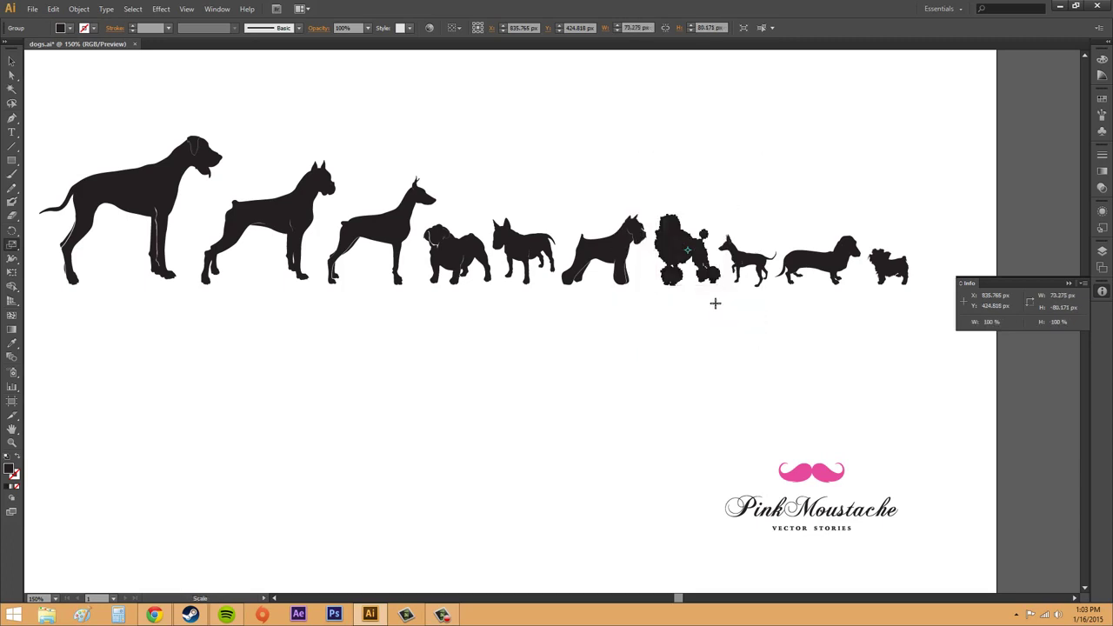
click(11, 60)
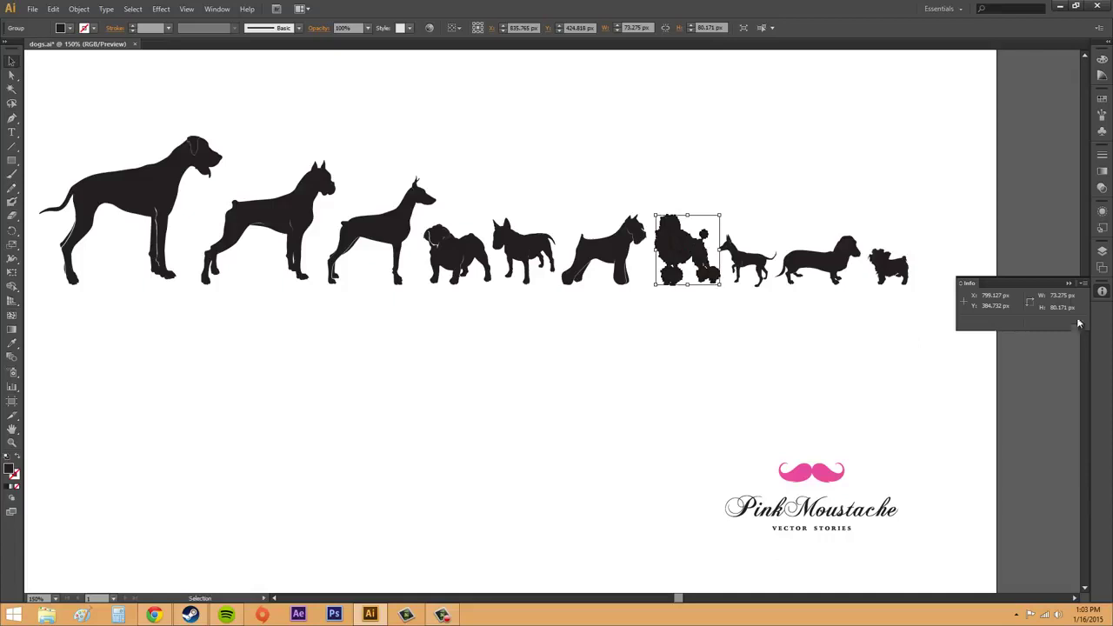
Show the Info panel's additional options, examine the poodle's fill and stroke colour details, and deselect the poodle
click(1084, 285)
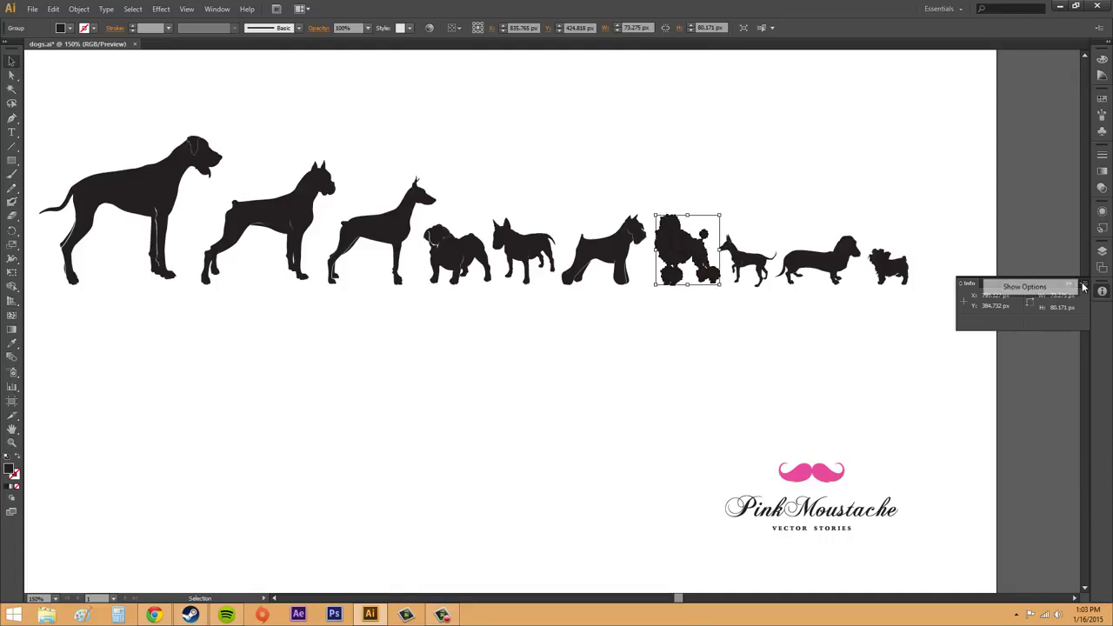
click(1048, 290)
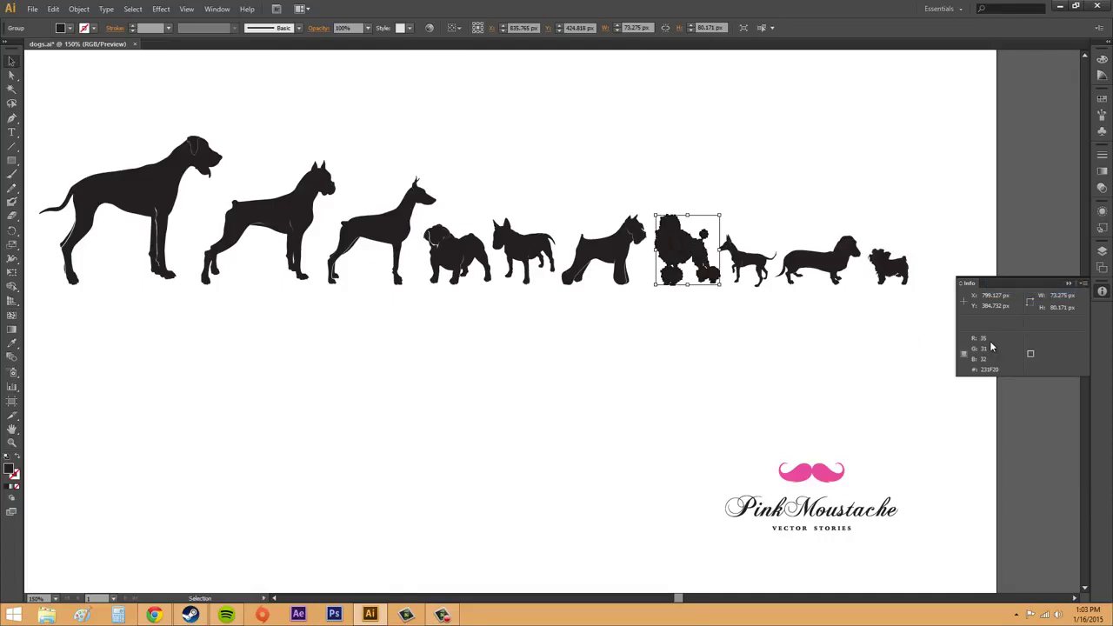
click(839, 374)
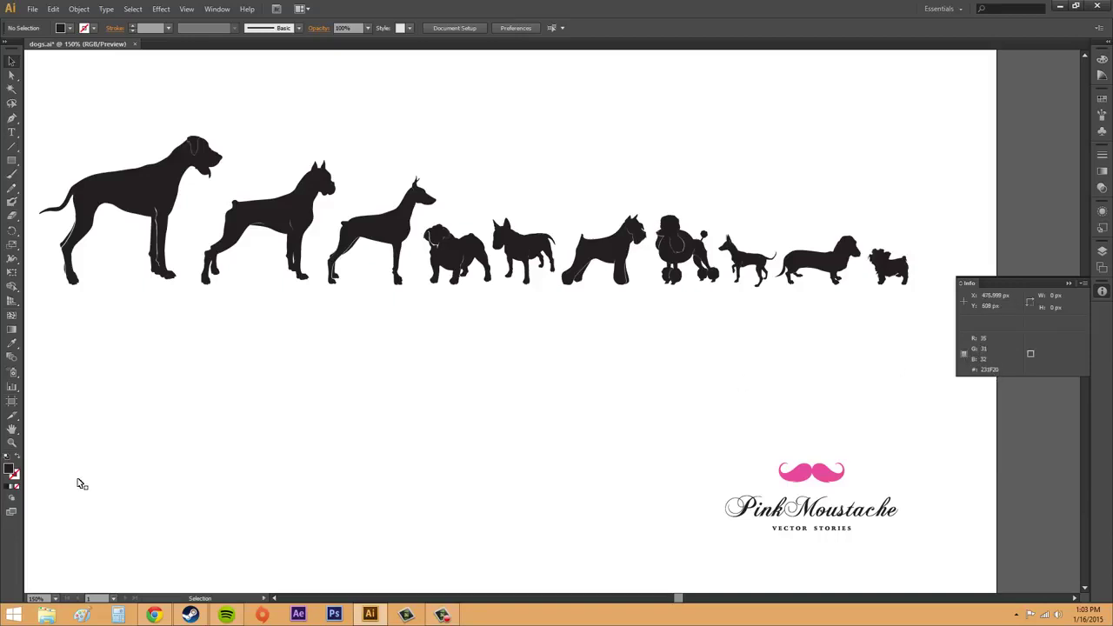
Set the default fill colour to the crimson red C6063D with nothing selected
double_click(14, 472)
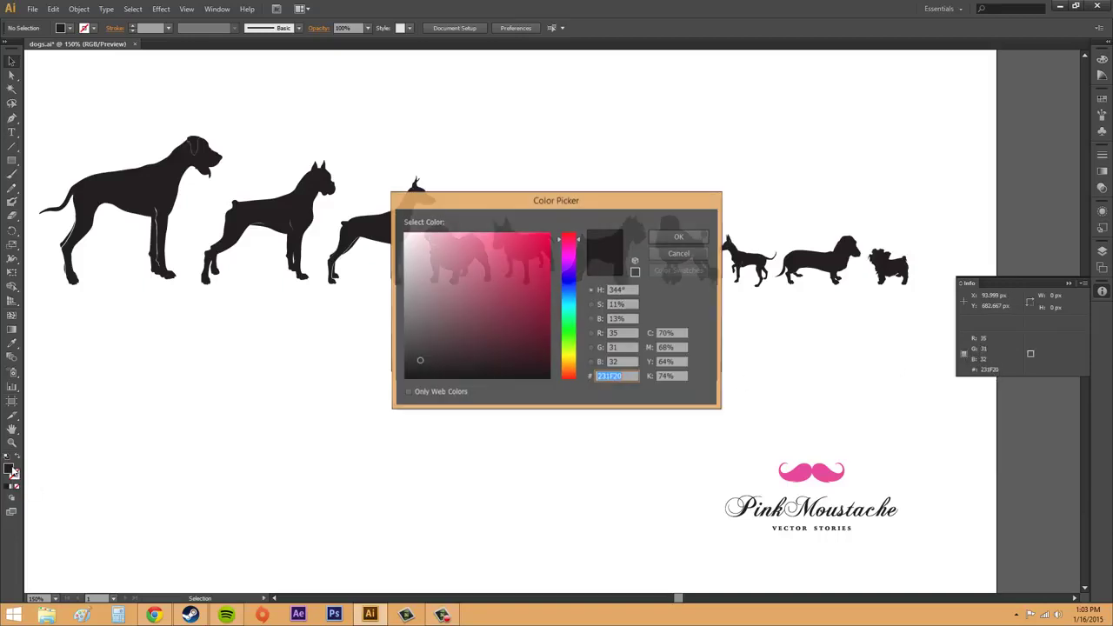
click(541, 266)
click(679, 238)
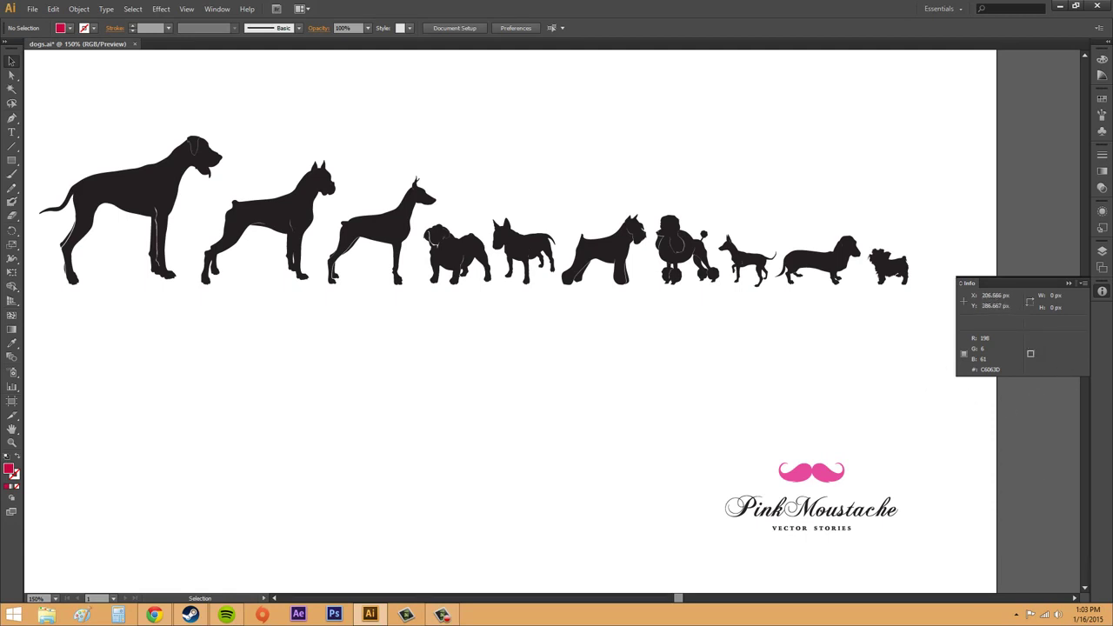
click(441, 615)
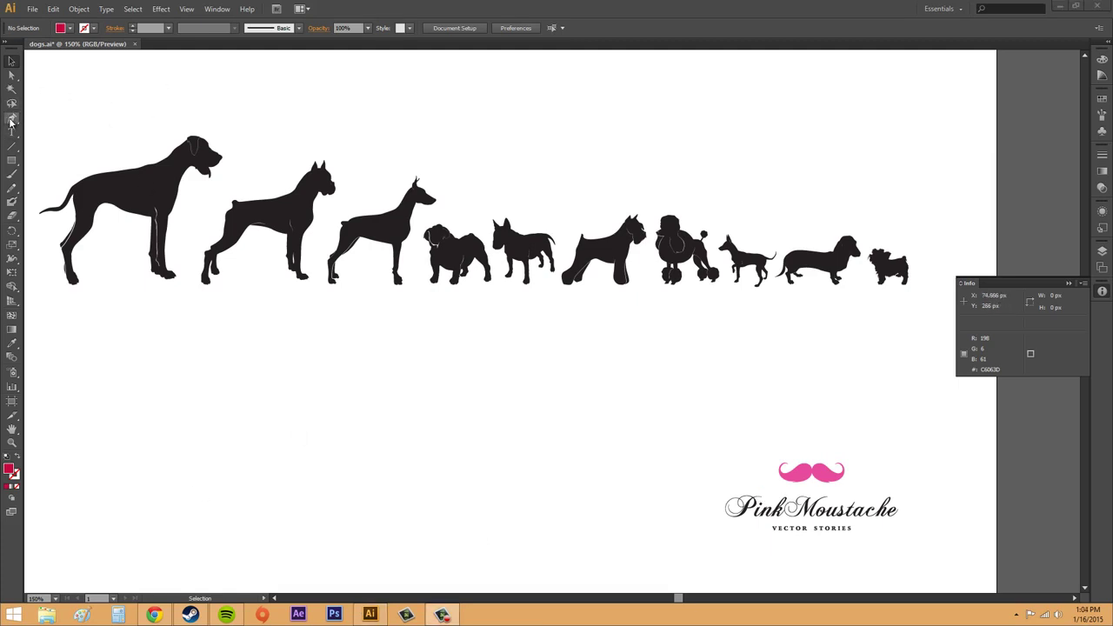
Place three Pen tool anchor points to form a red triangle in the empty area below the large dogs
click(14, 120)
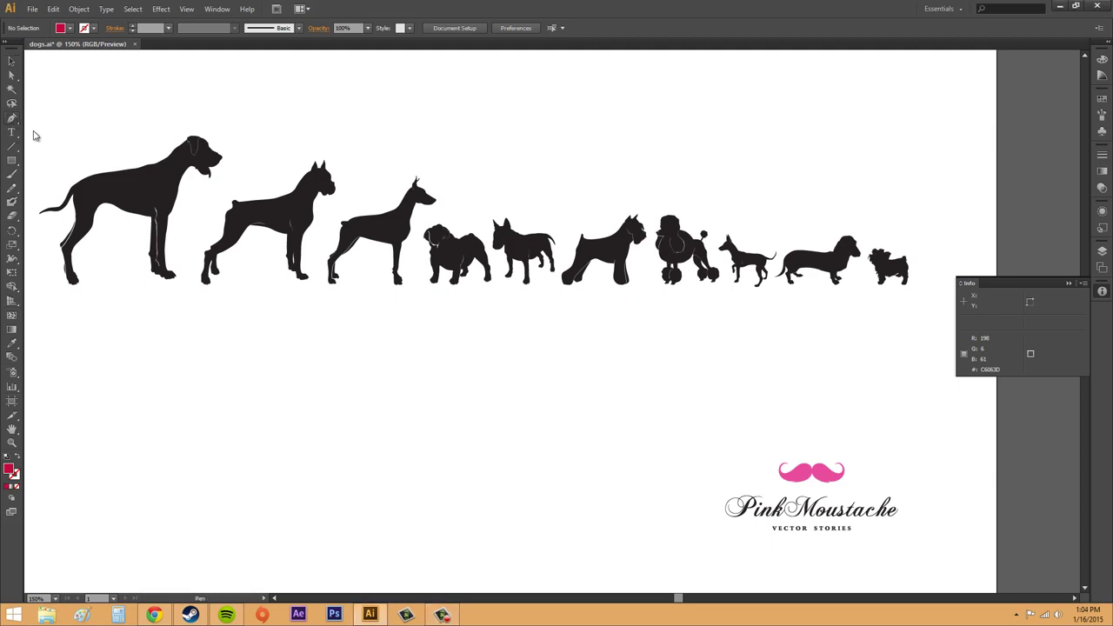
click(222, 401)
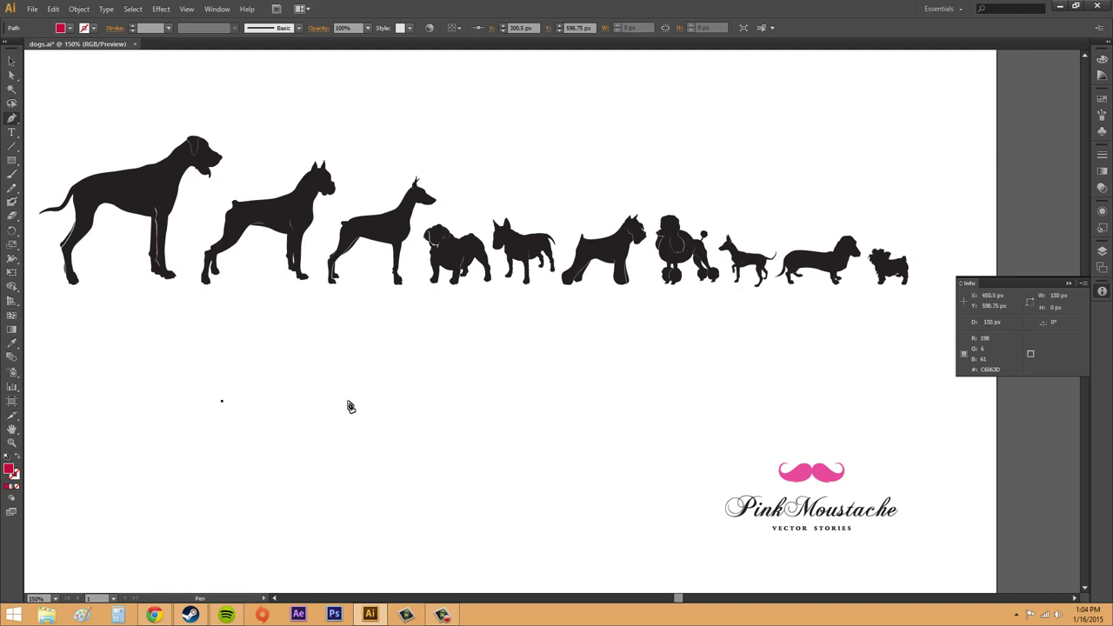
click(336, 467)
click(156, 466)
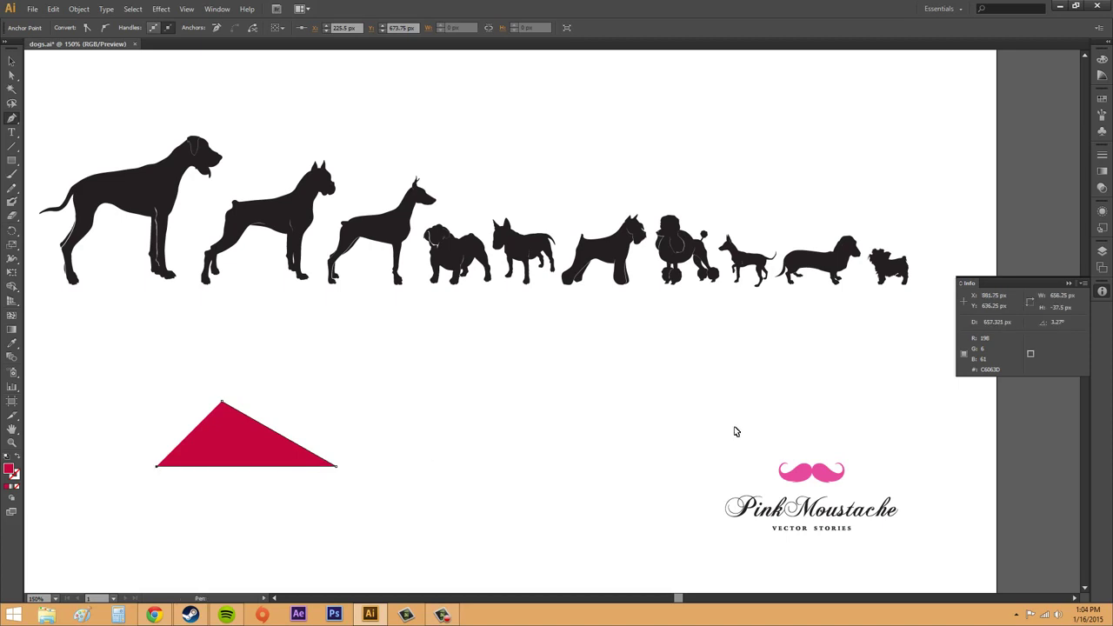
Undo all the anchor points of the red triangle and return to the Selection tool
key(ctrl+z)
key(ctrl+z)
key(ctrl+z)
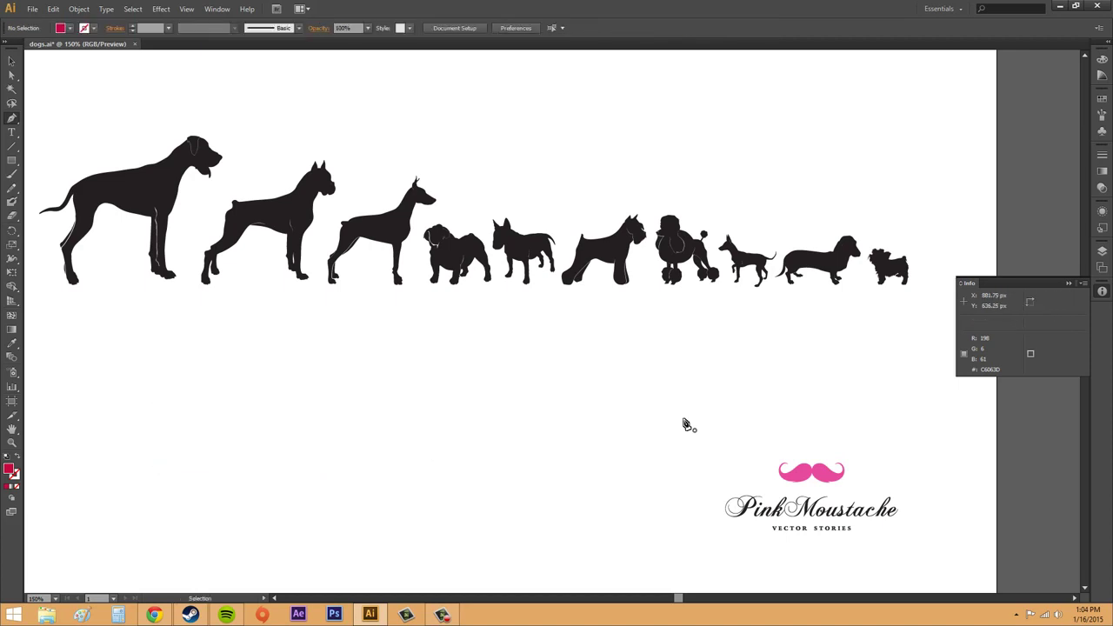
click(12, 61)
click(52, 10)
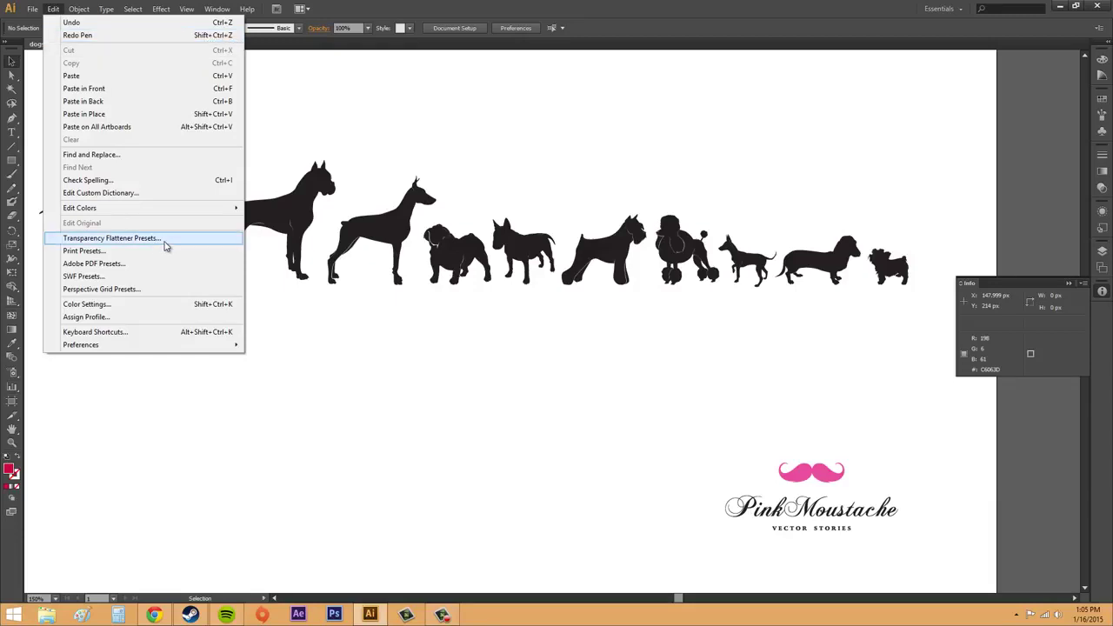
click(370, 359)
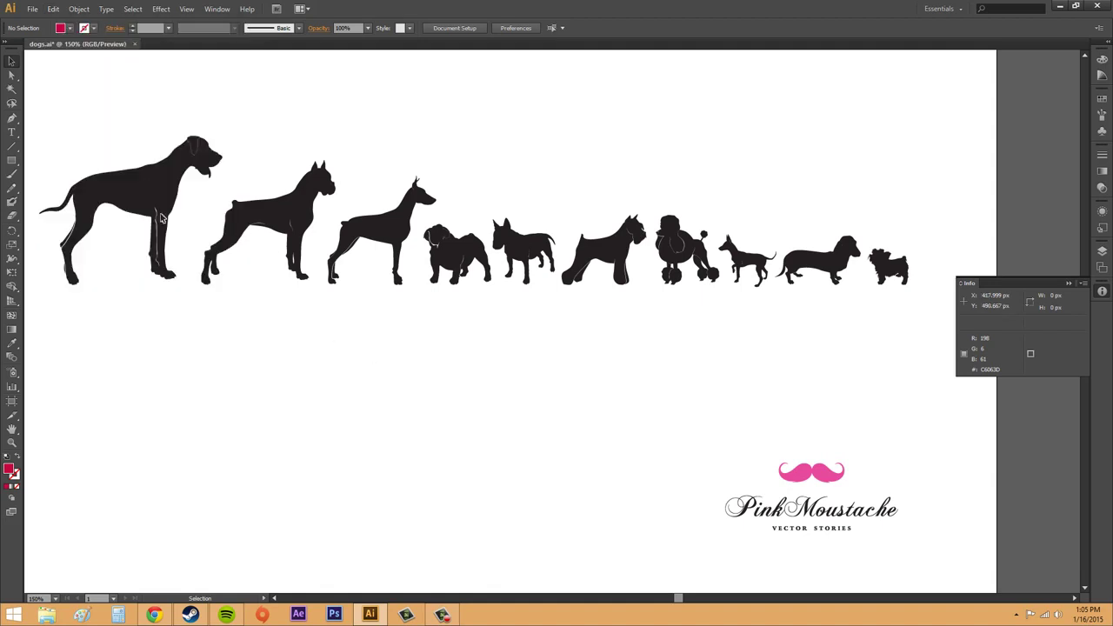
click(53, 10)
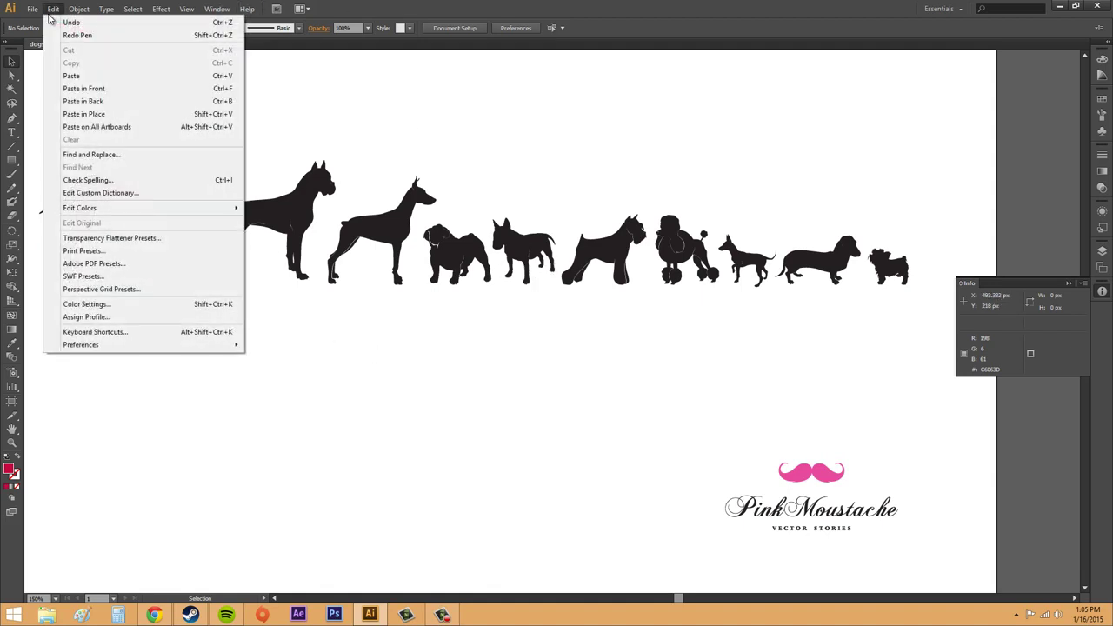
mouse_move(76, 10)
click(356, 473)
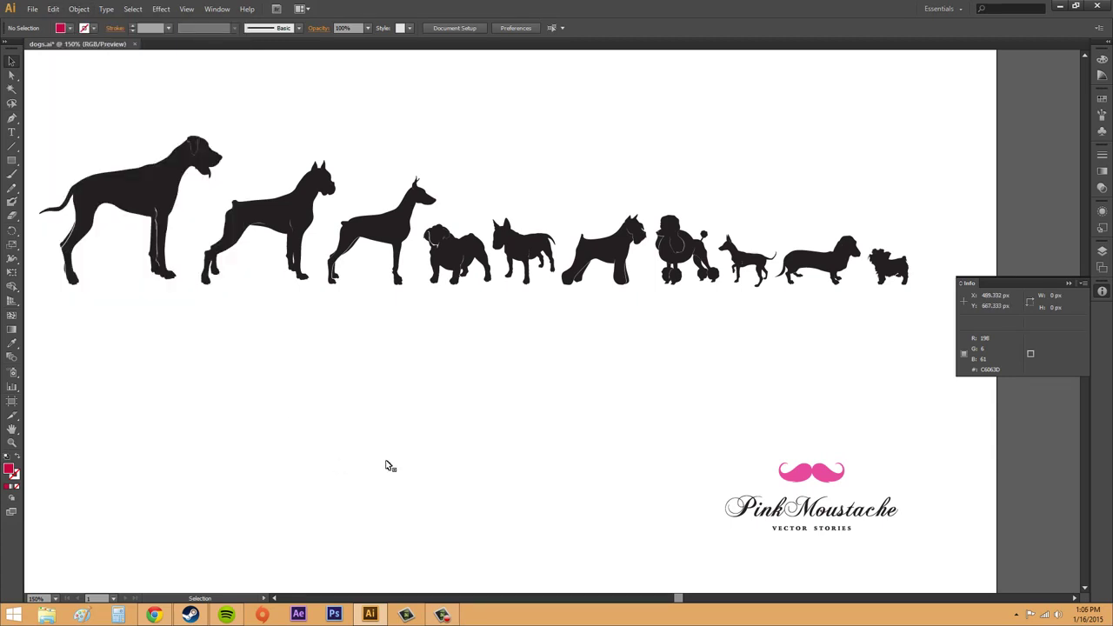